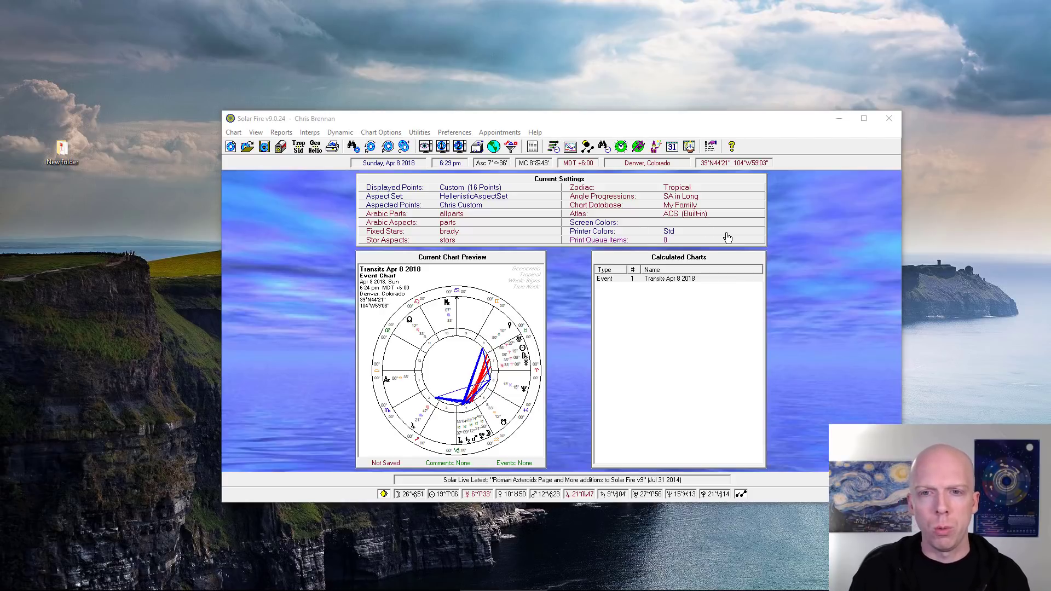
Open the Transits Apr 8 2018 chart full-page from Calculated Charts
click(693, 281)
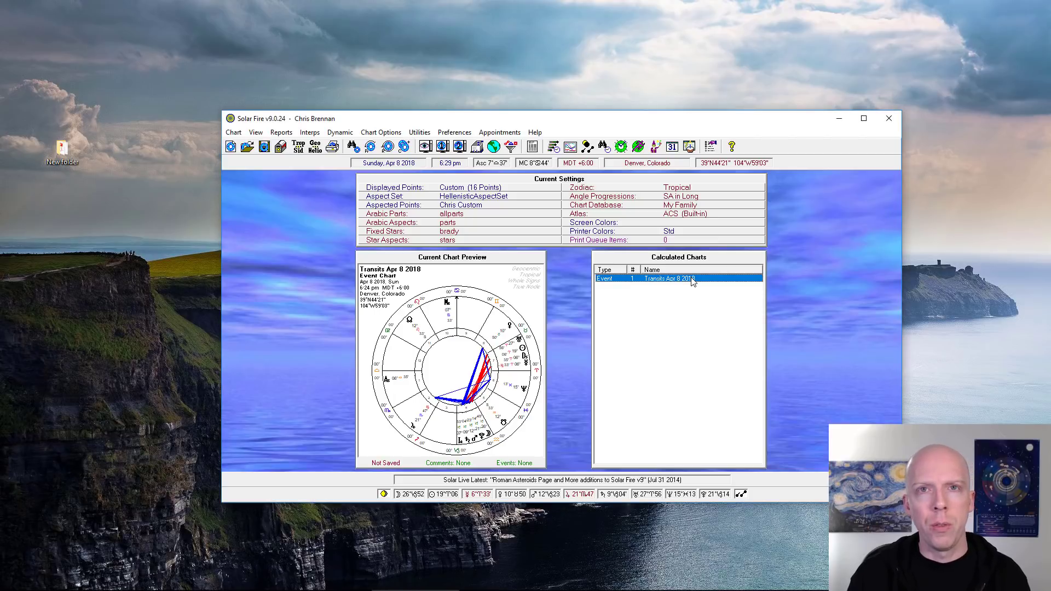
double_click(693, 280)
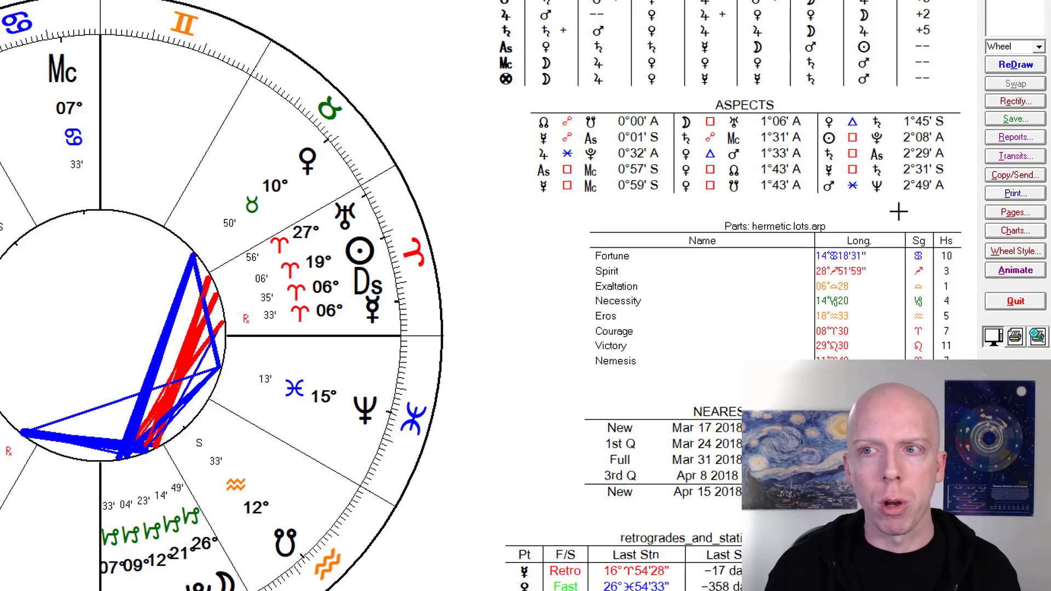
click(1010, 176)
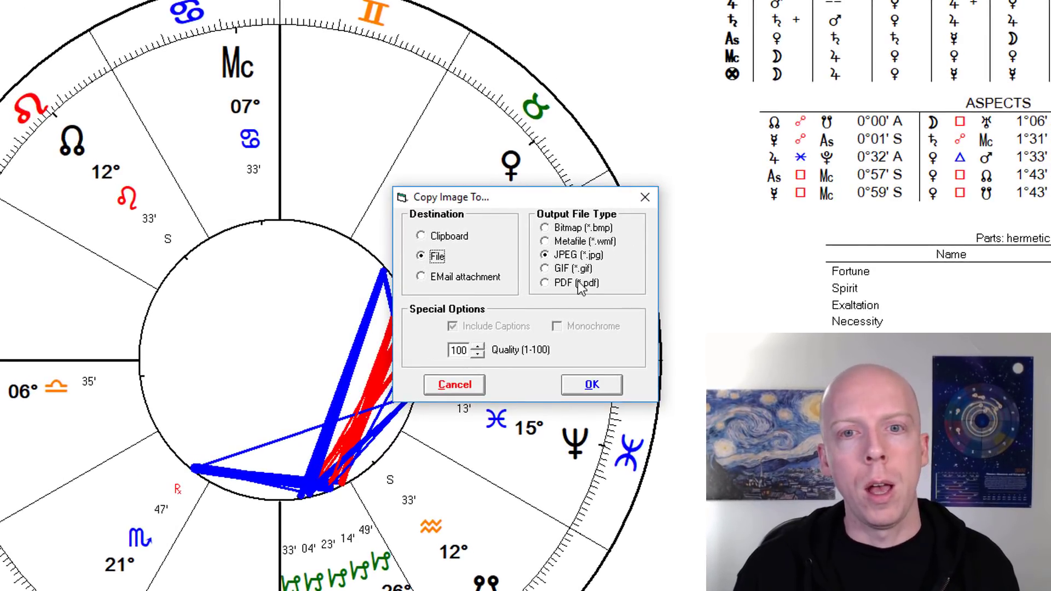
Export the chart as PDF to Desktop\New folder as SFPage.pdf, replacing the old file
click(568, 286)
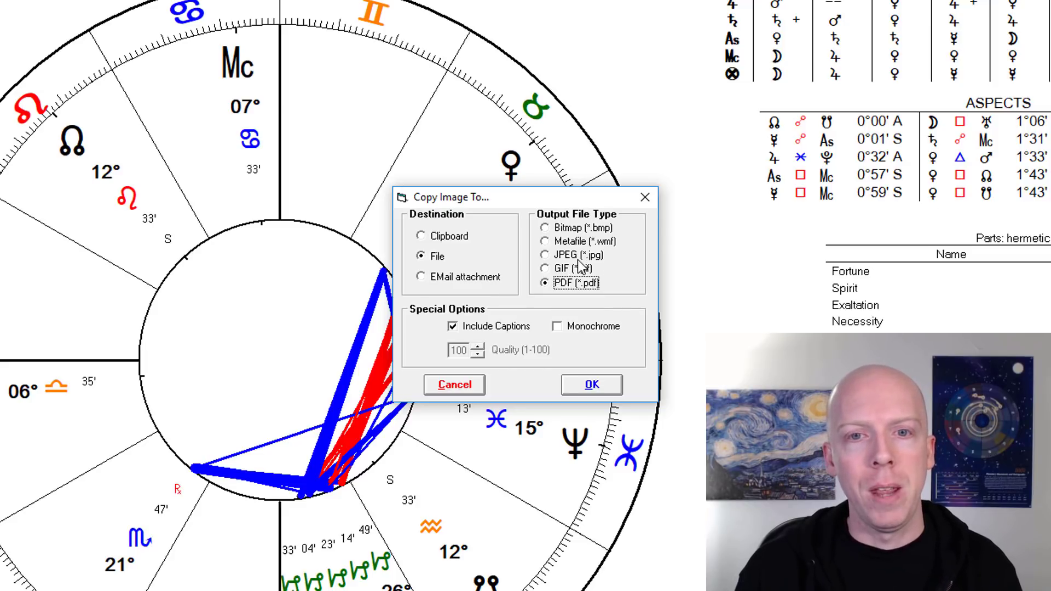
click(592, 384)
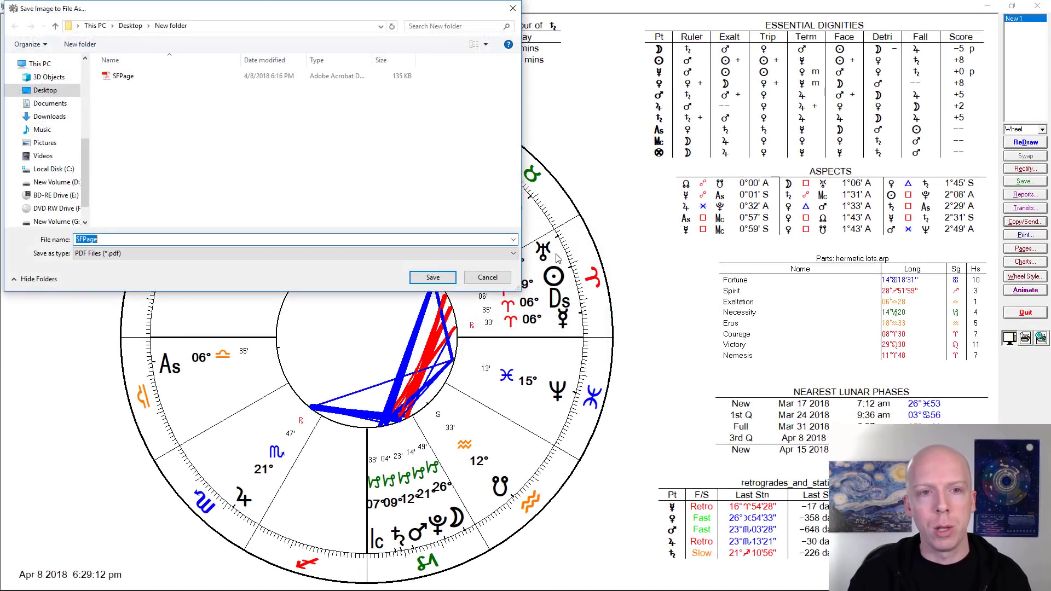
drag(315, 35, 353, 100)
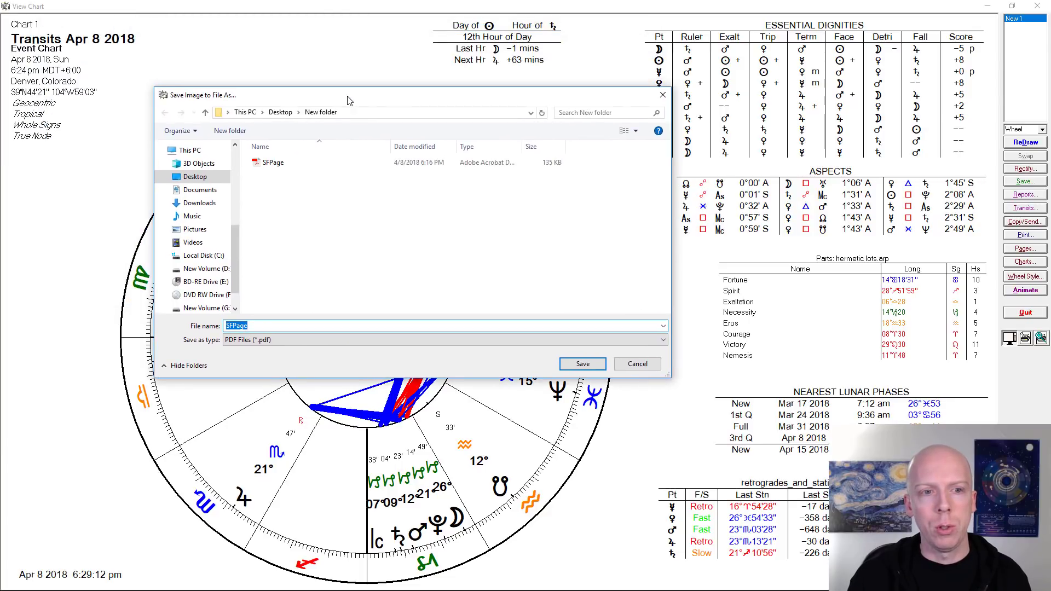
click(581, 364)
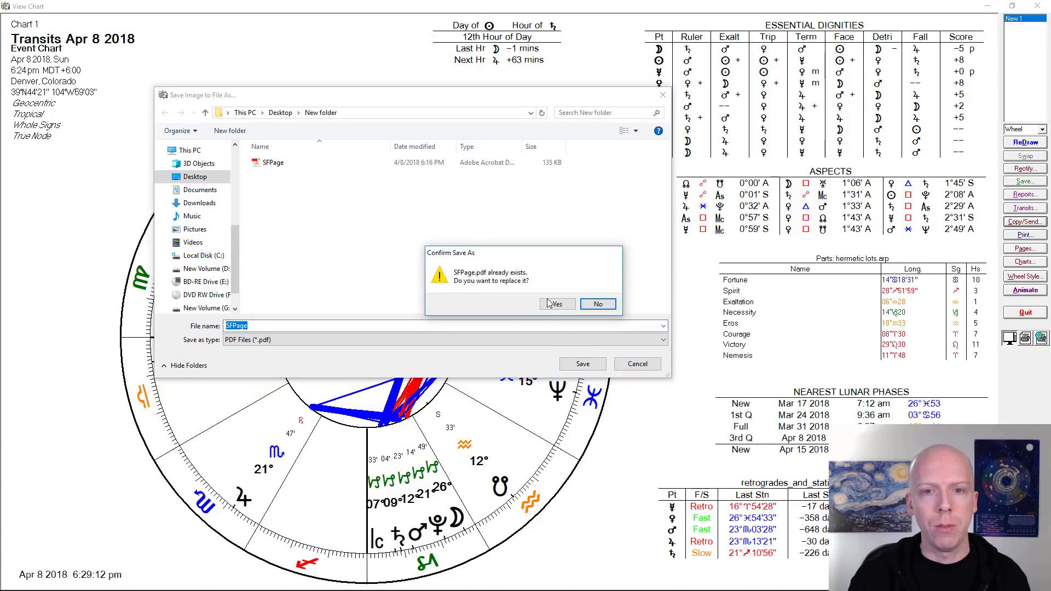
click(557, 304)
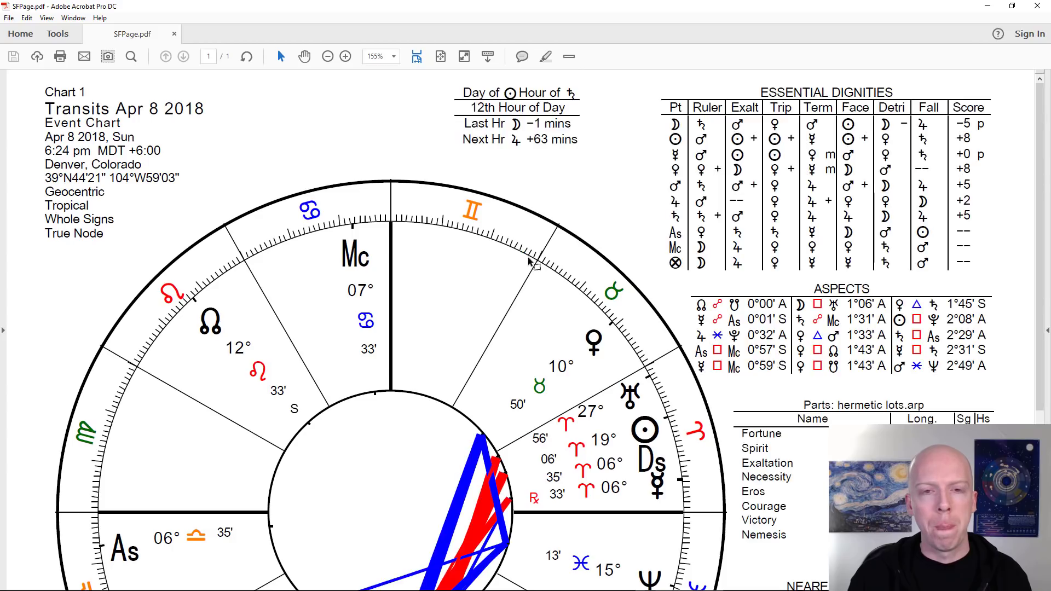
Zoom SFPage.pdf out to about 102% so the whole chart page fits
click(326, 57)
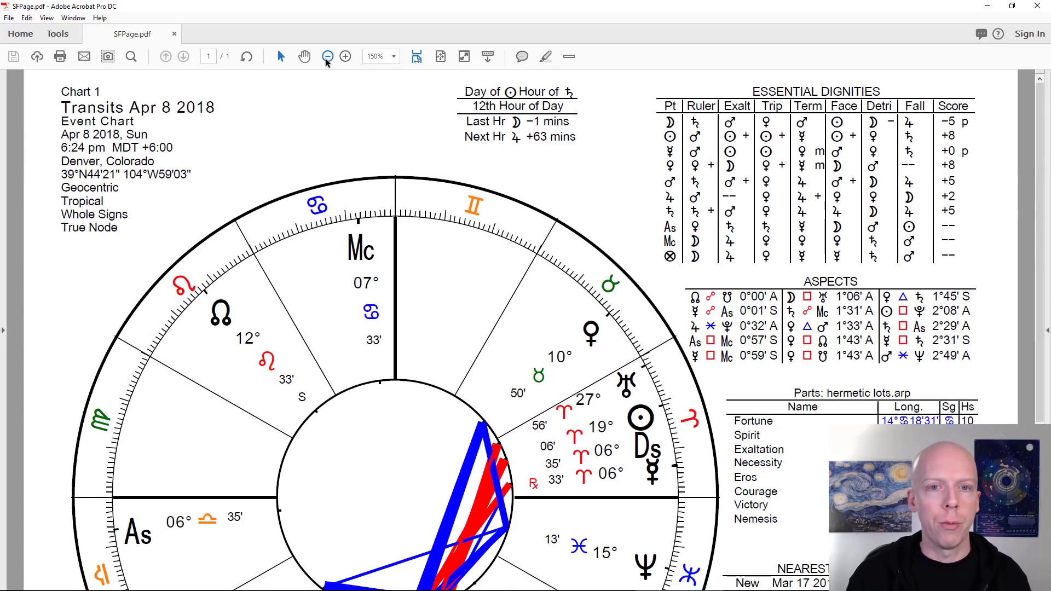
click(327, 57)
click(326, 57)
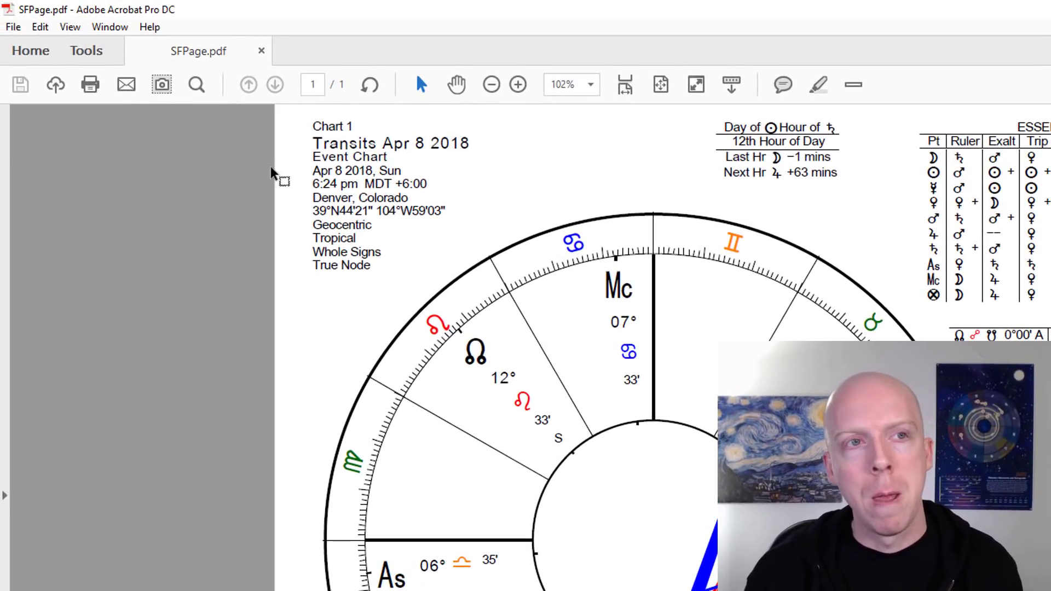
Snapshot the entire chart page area of SFPage.pdf to the clipboard
click(162, 91)
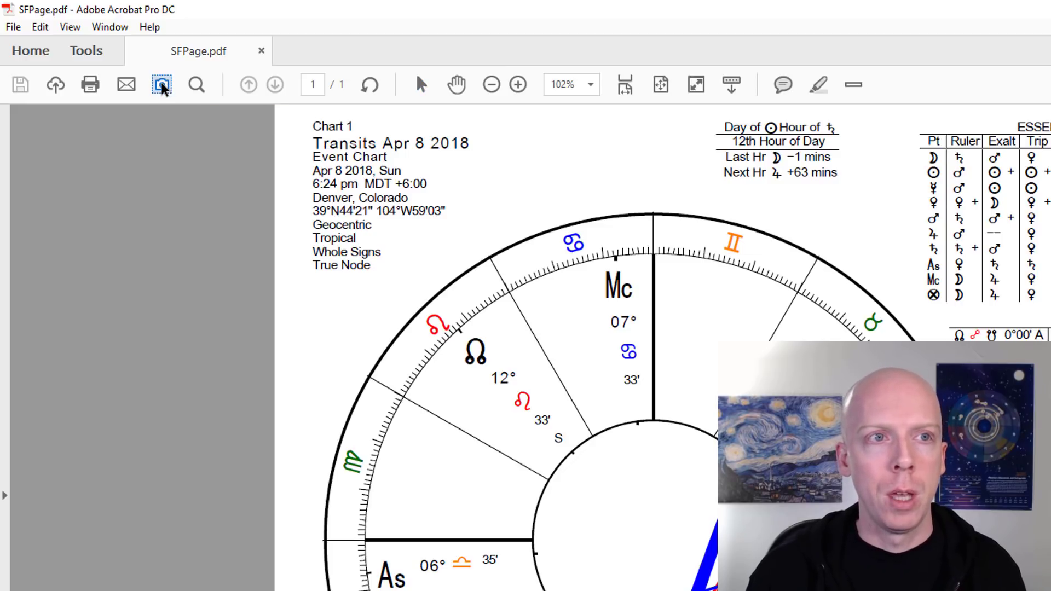
click(48, 30)
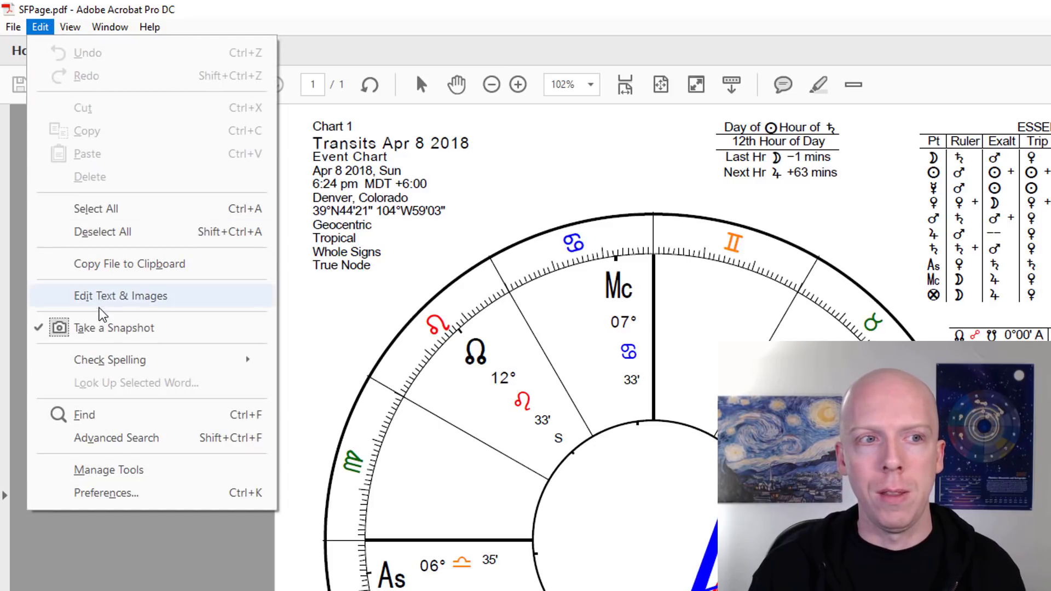
click(106, 331)
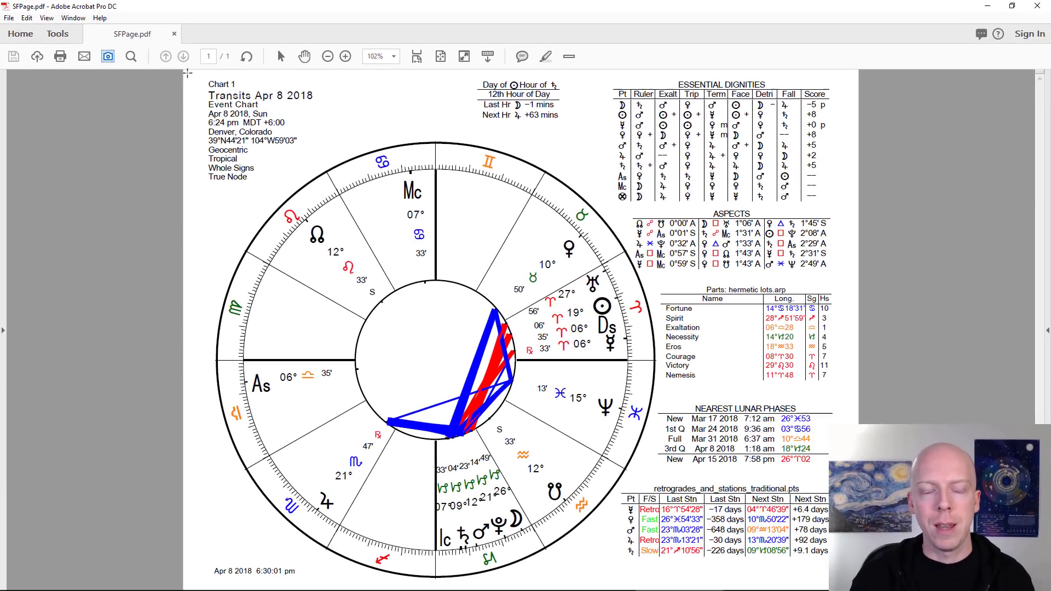
drag(274, 112, 644, 478)
drag(441, 330, 847, 584)
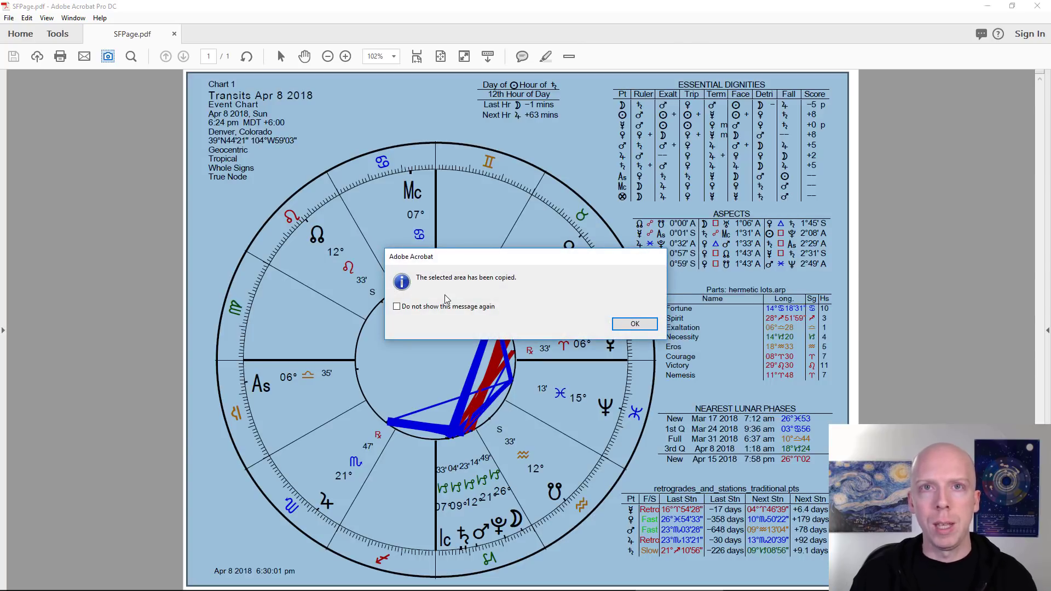
click(635, 325)
In Photoshop, create a new 1205 × 935 px document from the Clipboard preset
mouse_move(338, 585)
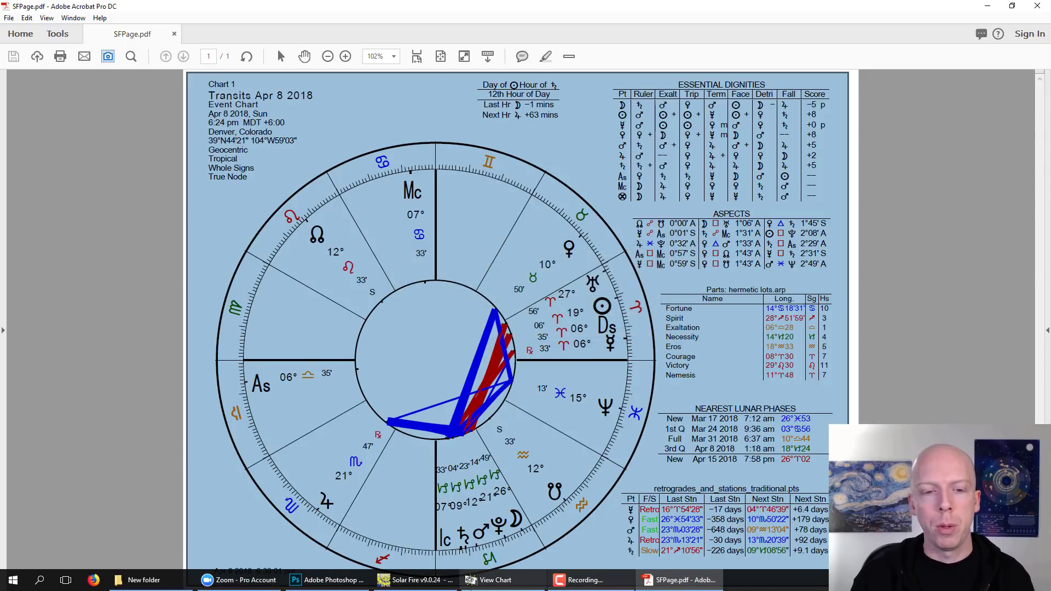
click(331, 580)
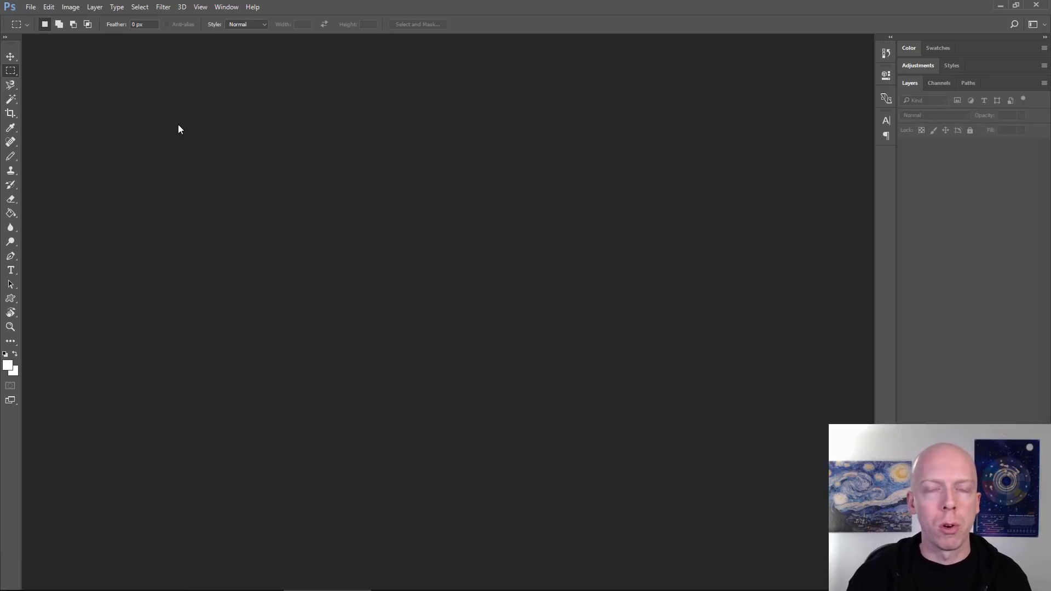
click(30, 6)
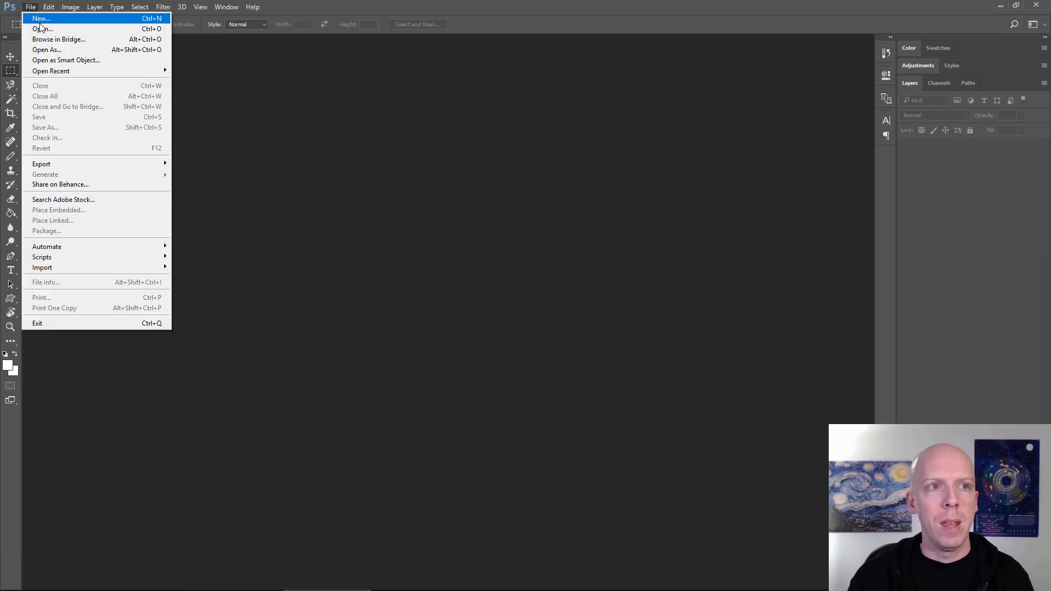
click(40, 21)
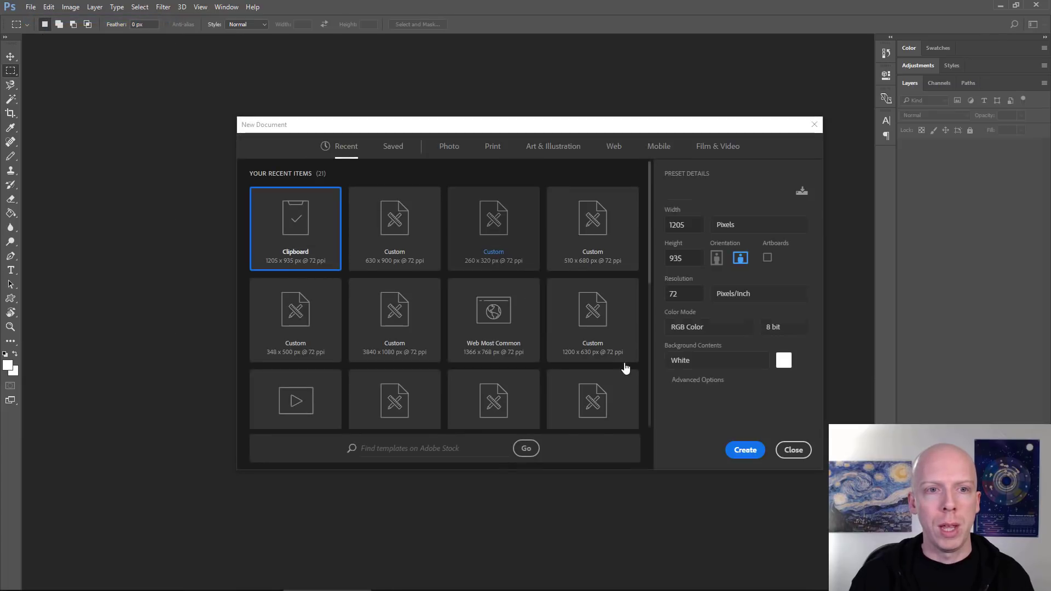
click(746, 450)
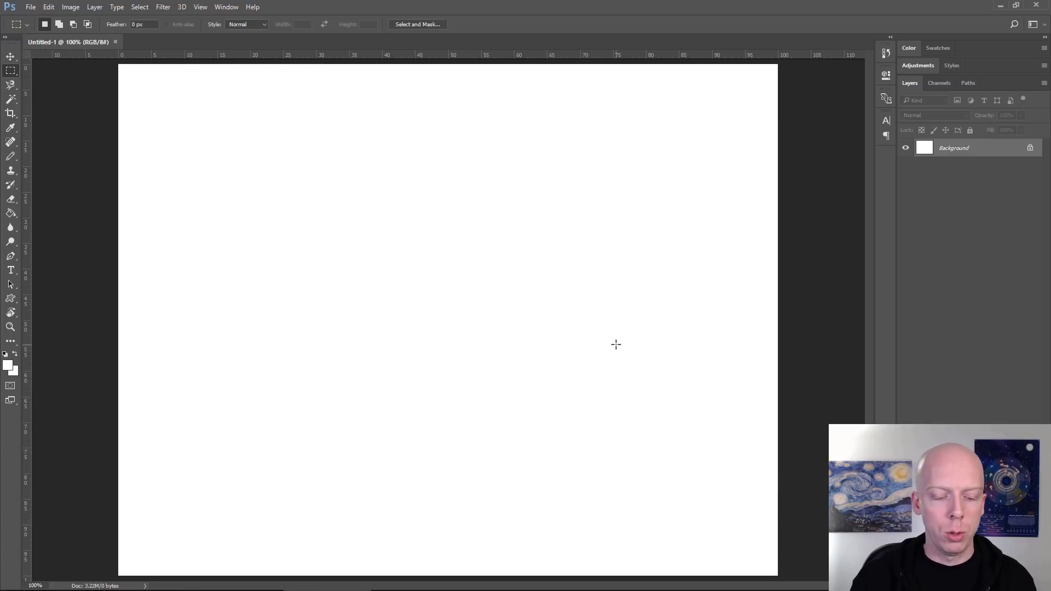
Paste the copied chart page into the document as Layer 1
click(49, 8)
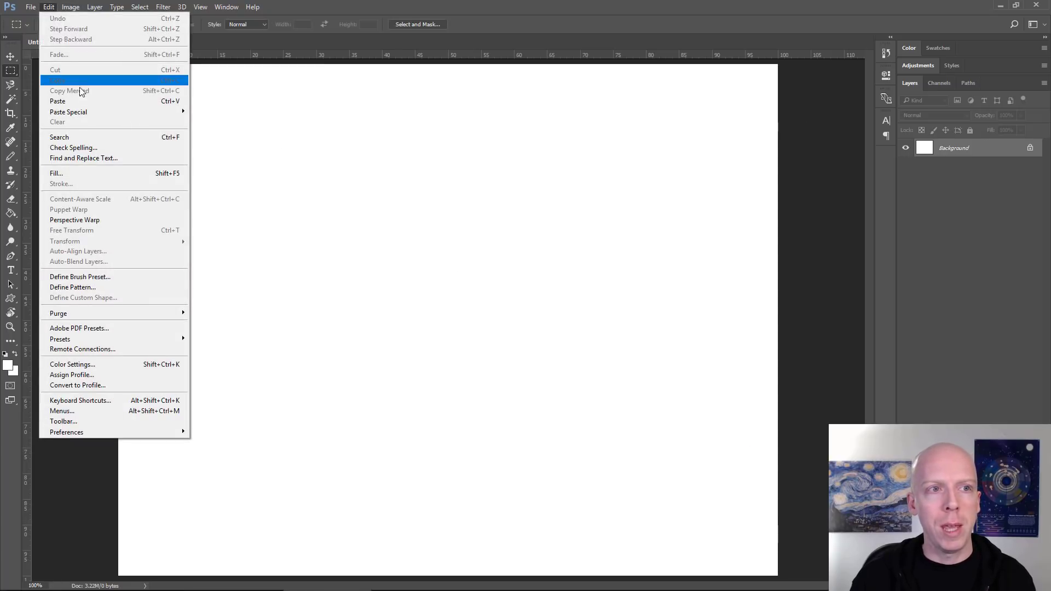
click(84, 104)
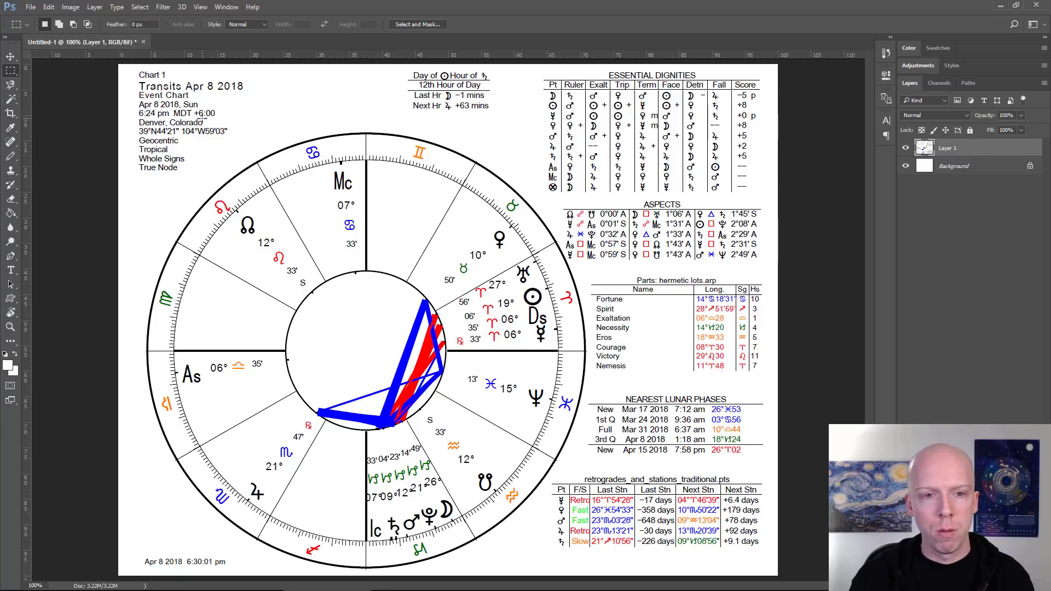
click(30, 7)
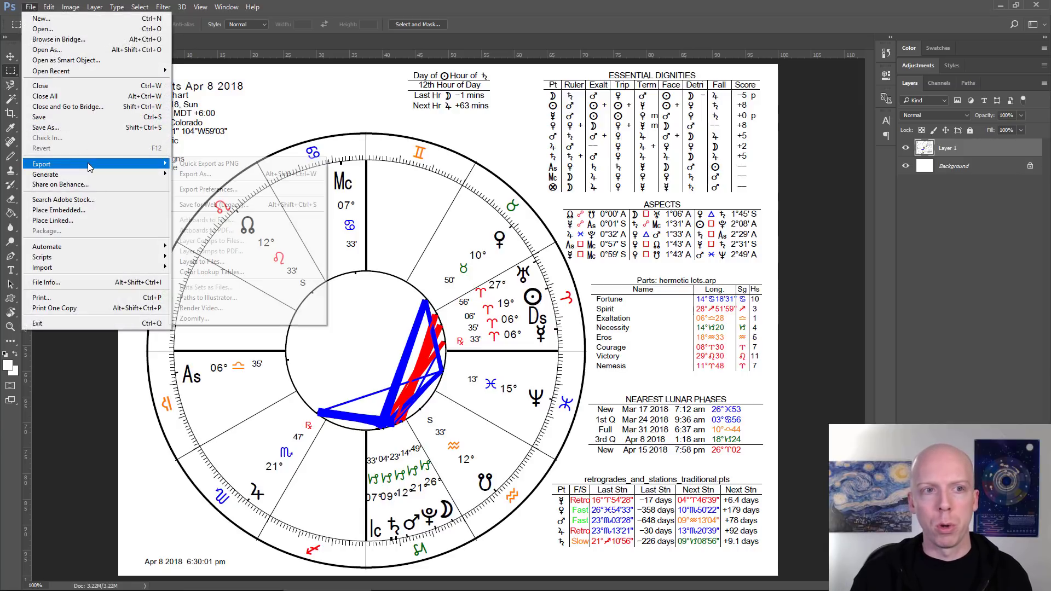
Save for Web as JPEG High, saving Untitled-1.jpg into Desktop\New folder
mouse_move(89, 165)
click(224, 205)
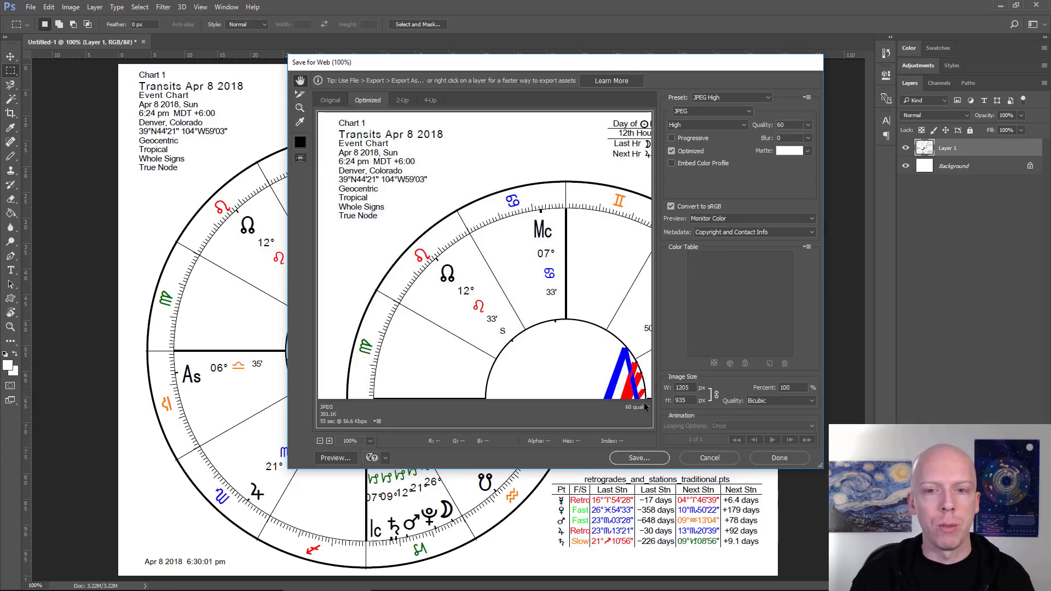
click(646, 458)
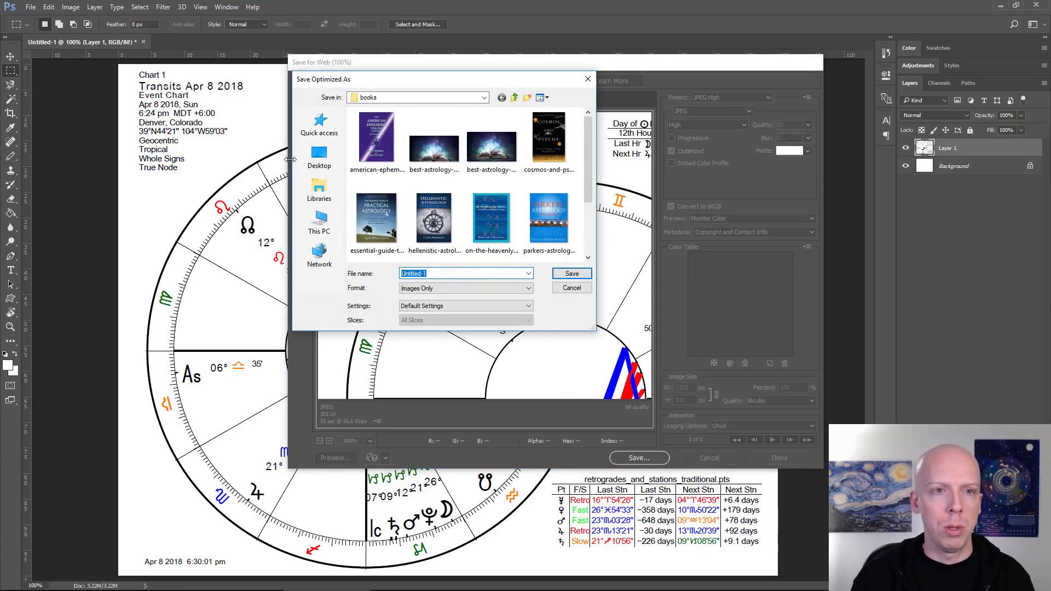
click(319, 159)
scroll(389, 164, down, 5)
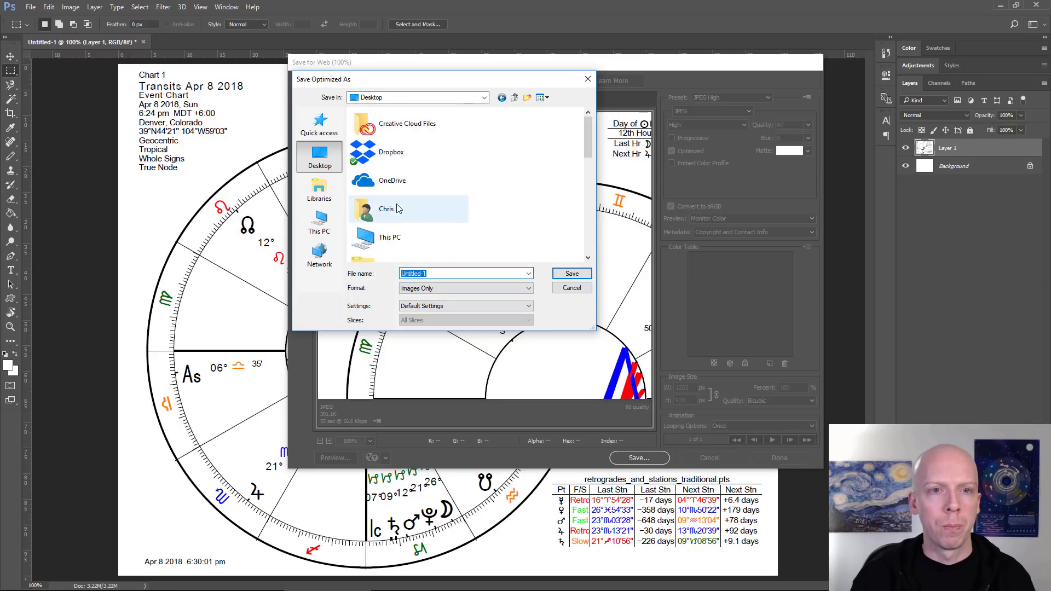
scroll(399, 212, up, 2)
double_click(399, 212)
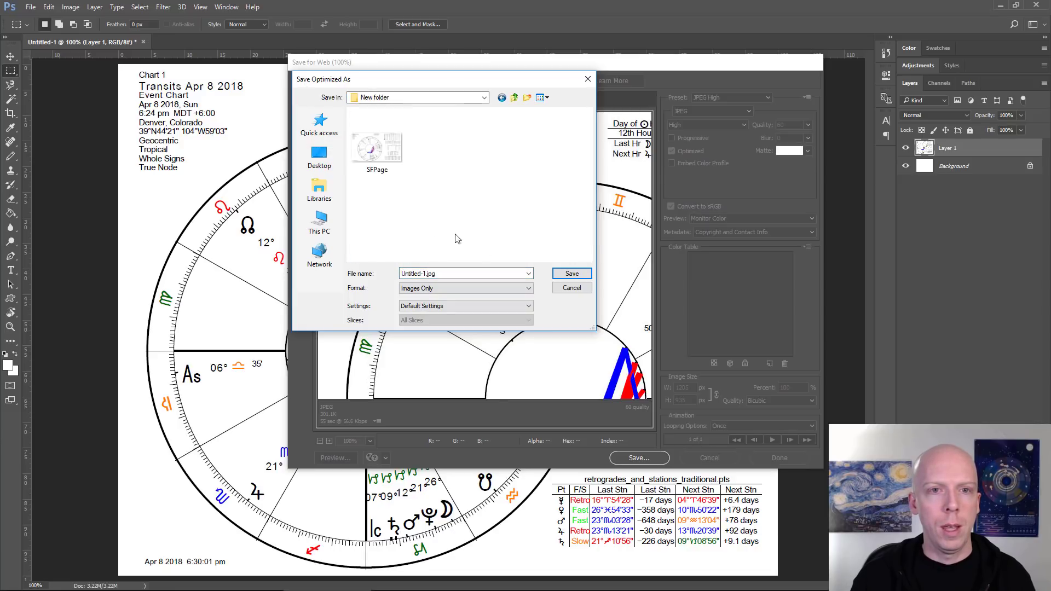
click(571, 273)
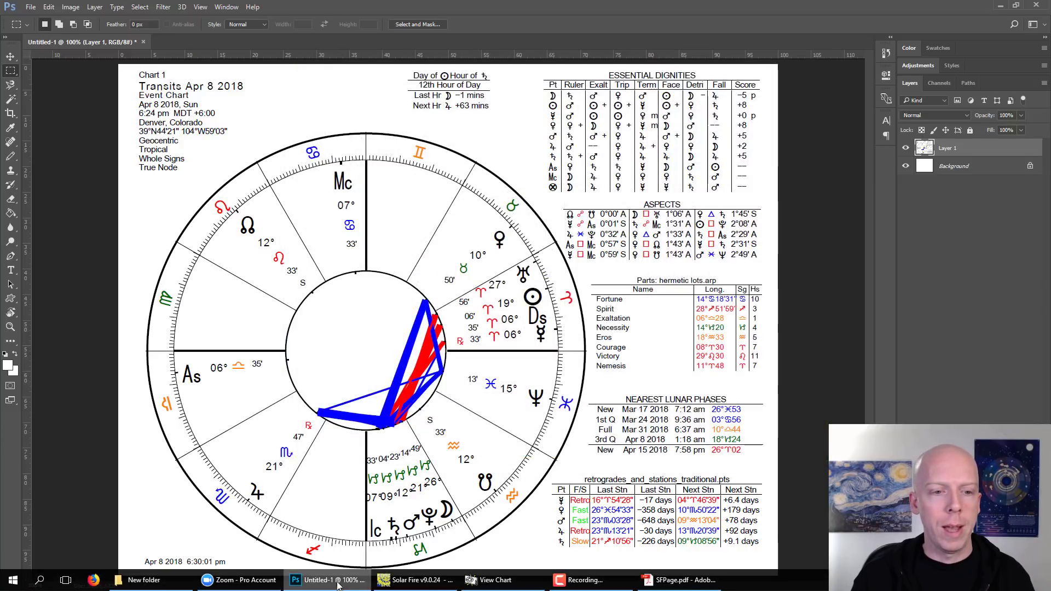
click(165, 585)
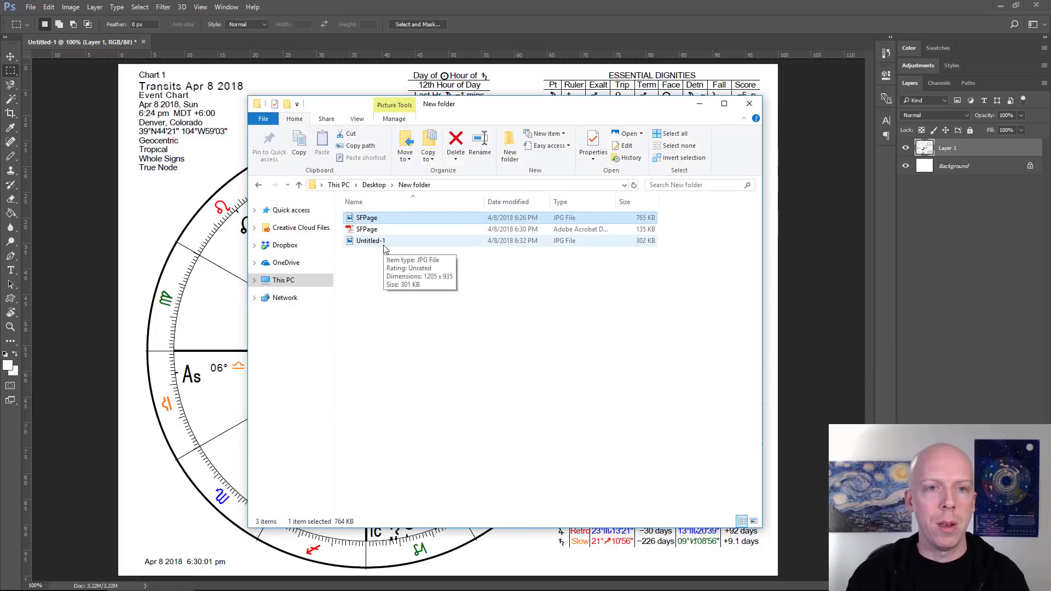
Preview Untitled-1.jpg in Photos, then close the preview
double_click(385, 244)
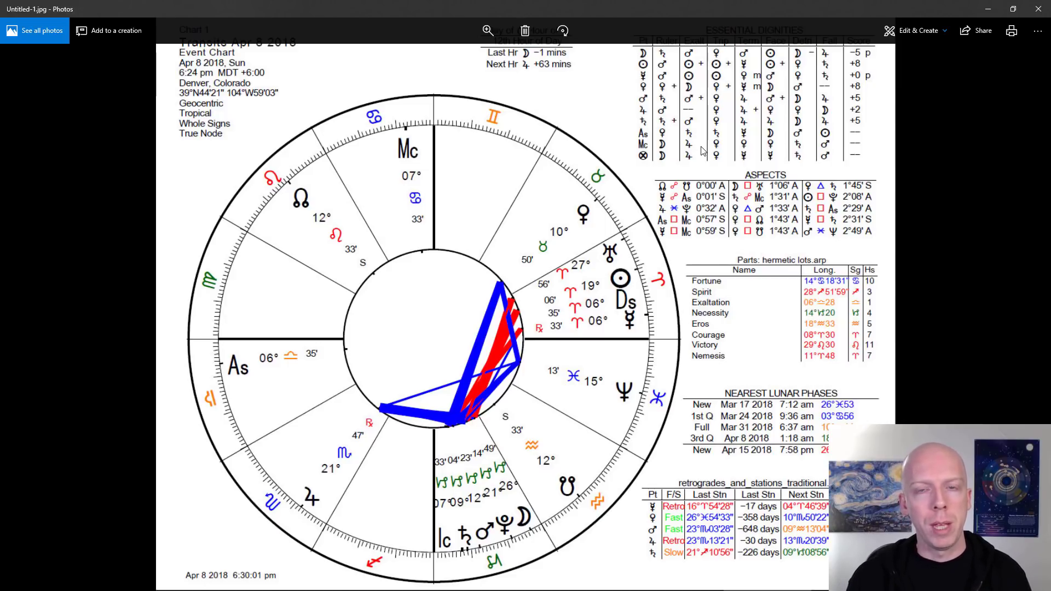
click(1038, 8)
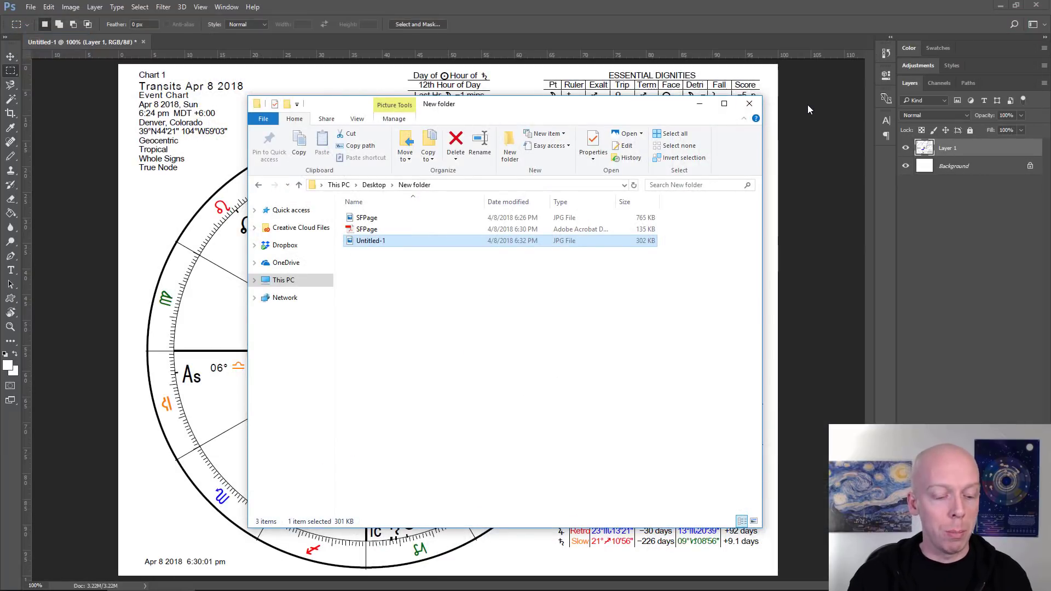
Show the desktop, return to Solar Fire and reopen the Transits Apr 8 2018 chart
key(super+d)
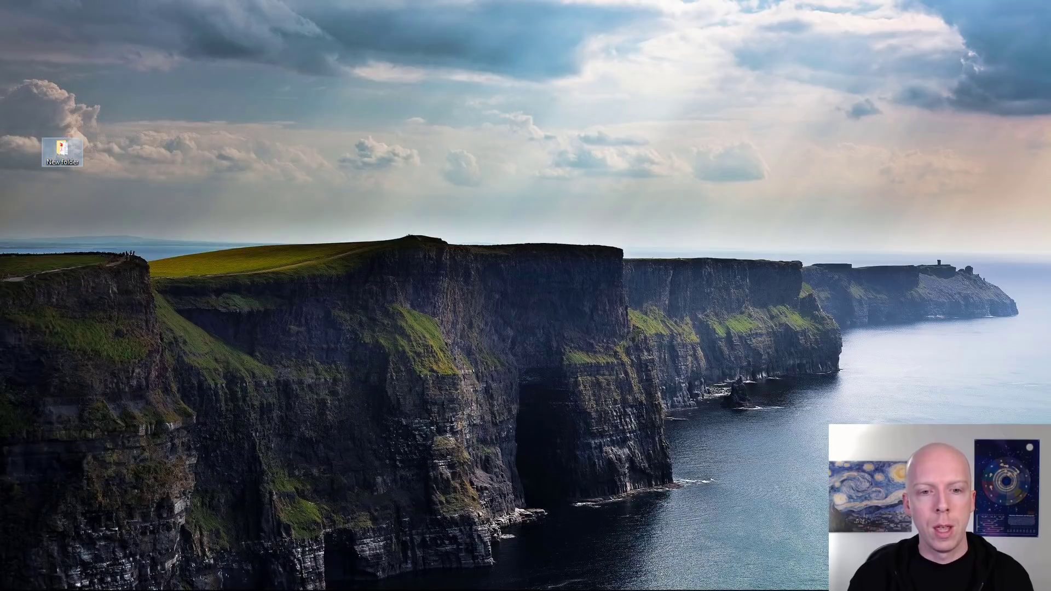
click(415, 579)
double_click(650, 279)
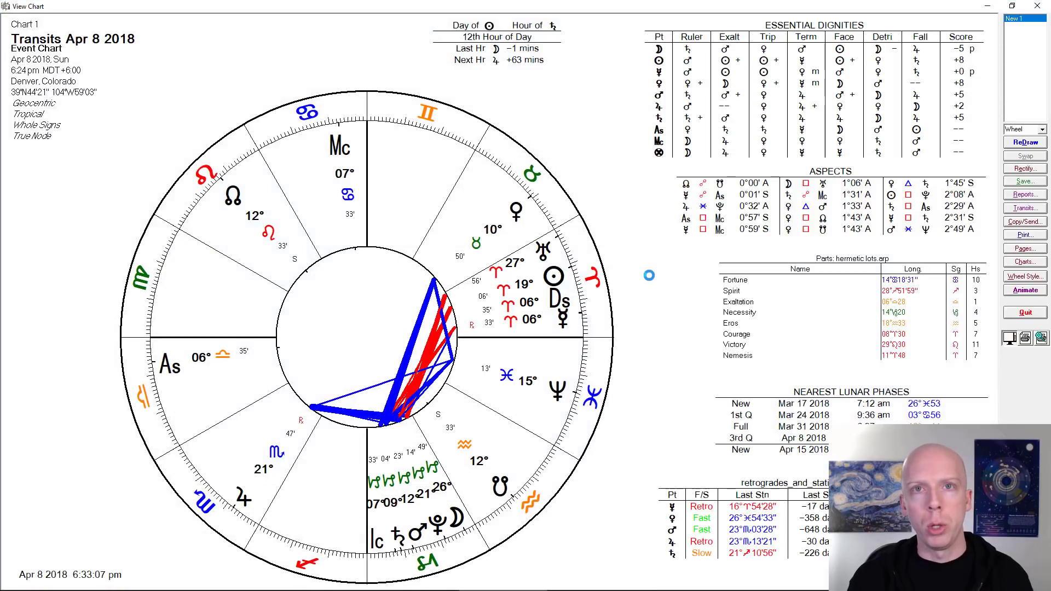